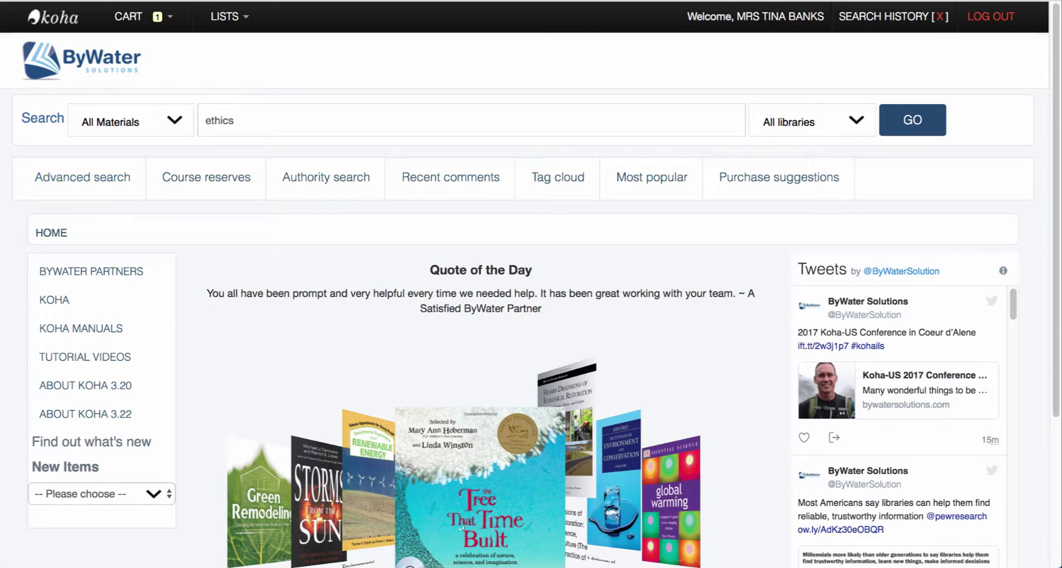
- Drop down the OPAC search-type list and highlight 'Switch to Catalog'
key(space)
key(Up)
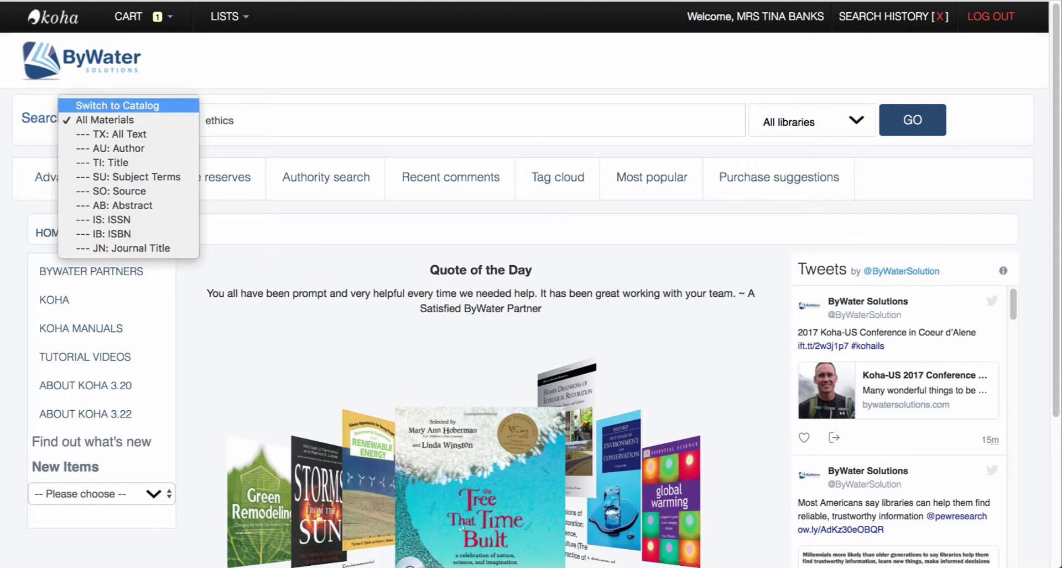
- Reselect All Materials as the OPAC search type and close the list
key(Down)
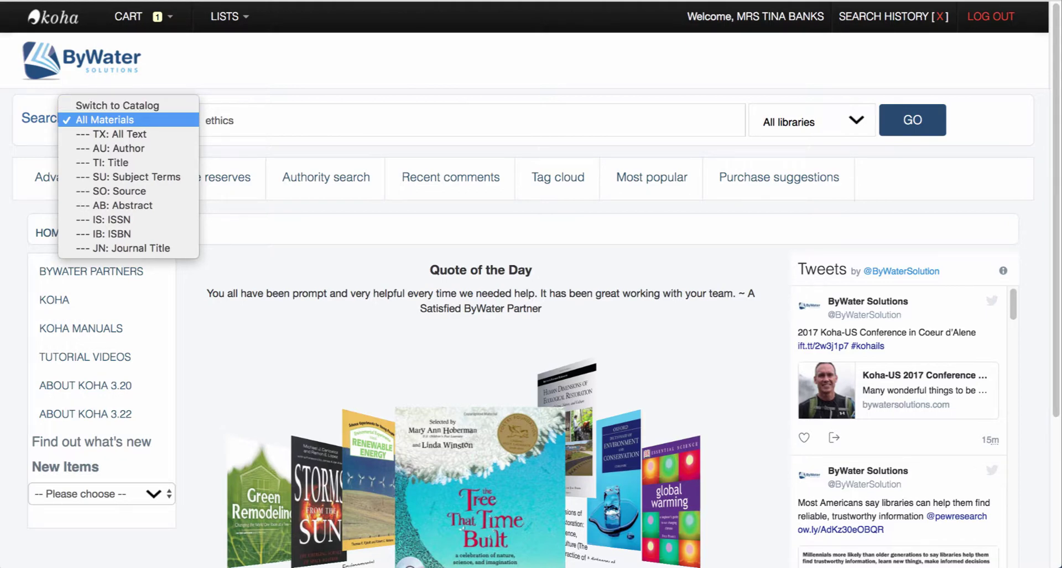
key(Return)
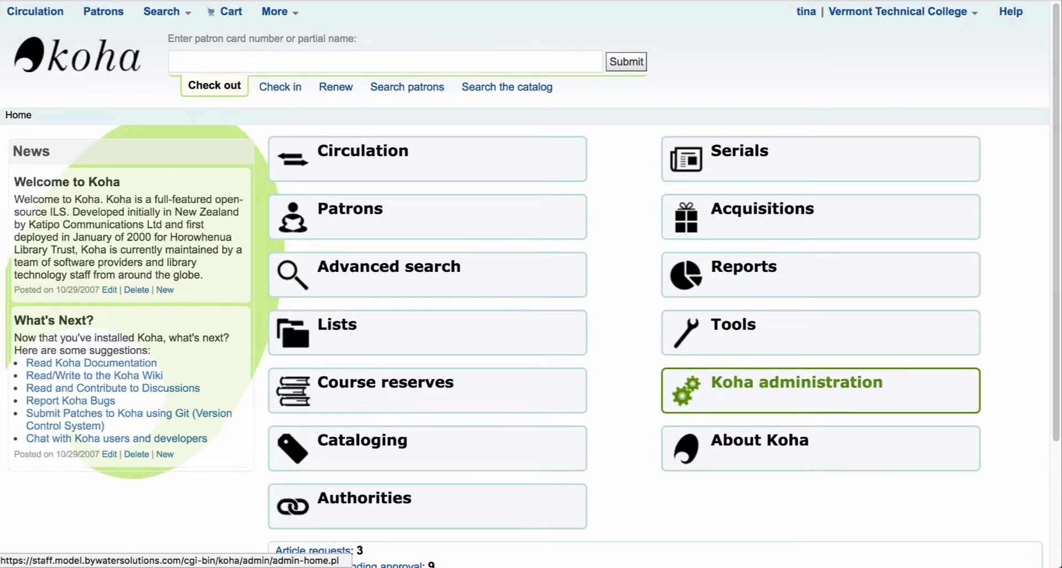
- Go to Koha administration > Manage plugins and show the Koha EDS API Integration actions
click(796, 390)
scroll(531, 286, down, 1)
scroll(265, 363, down, 6)
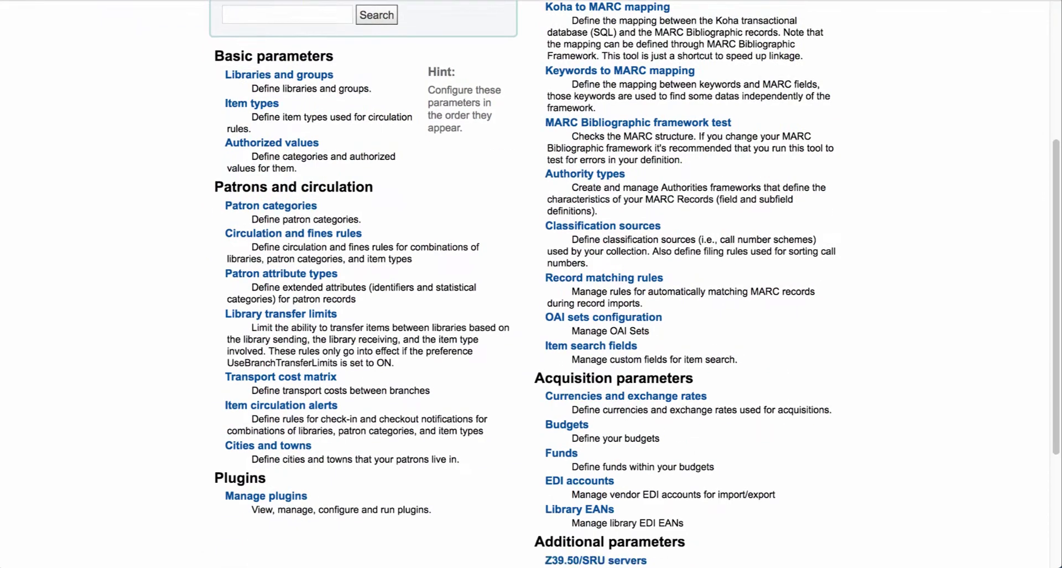
click(265, 363)
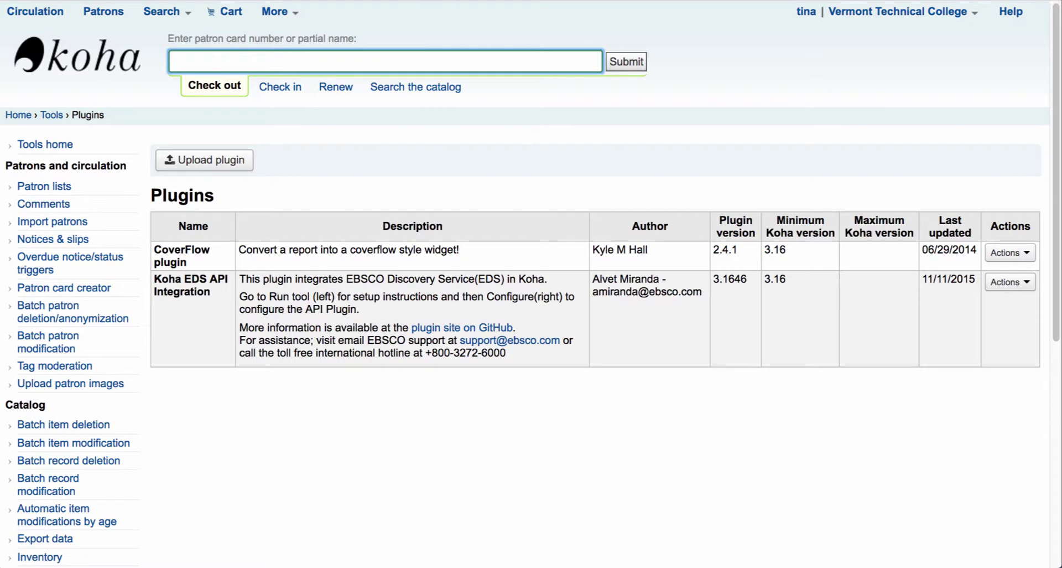
click(1009, 281)
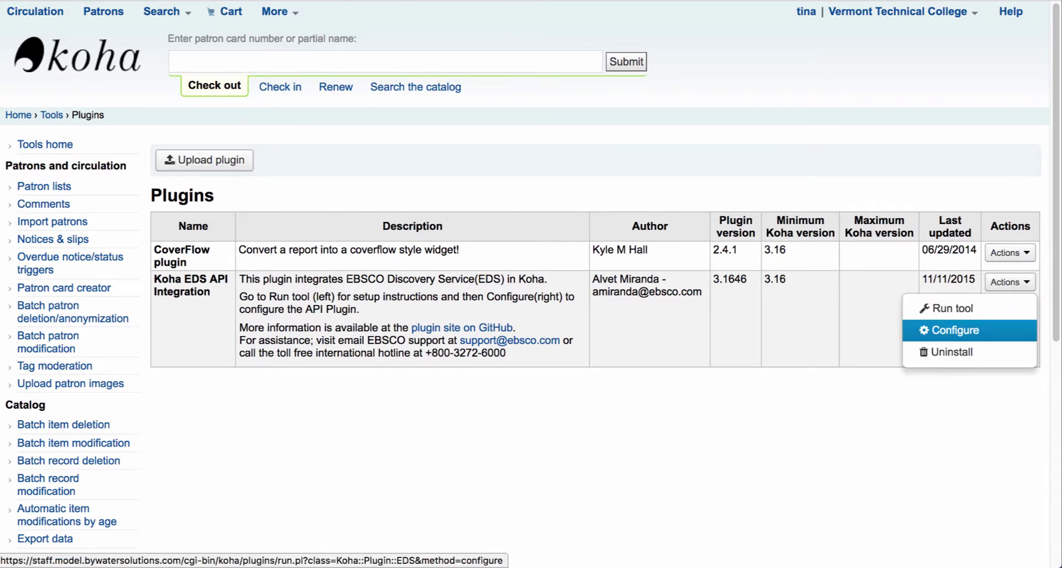
- Open Configure for the Koha EDS API Integration plugin and review its settings
click(956, 329)
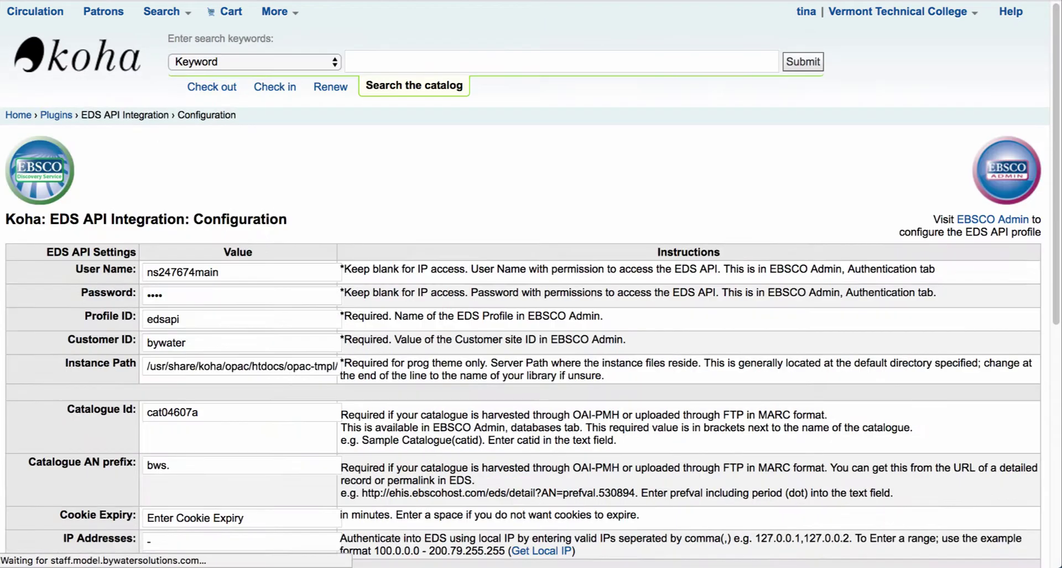
scroll(530, 332, down, 1)
scroll(530, 332, down, 3)
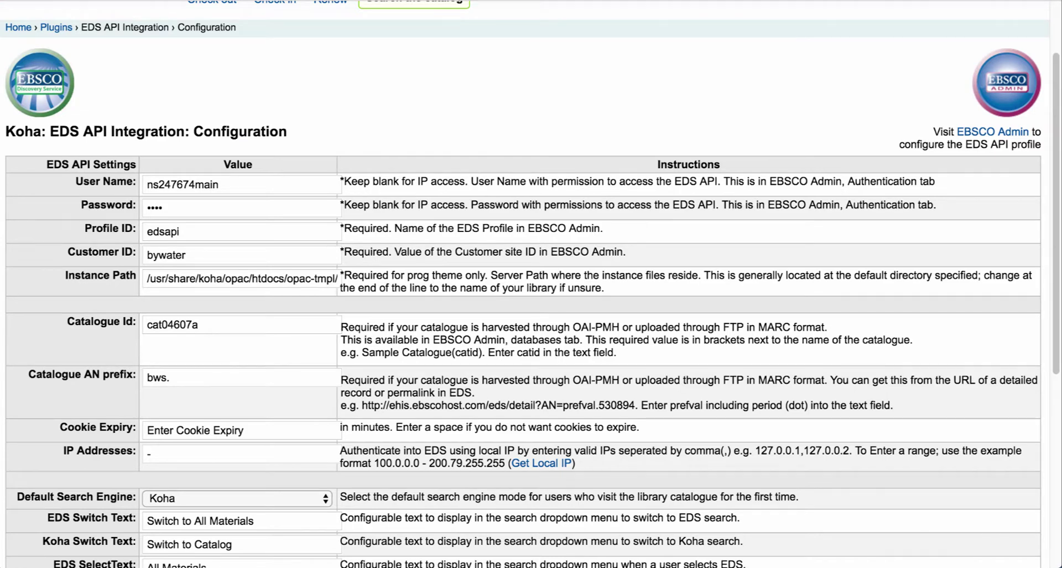
scroll(530, 332, down, 4)
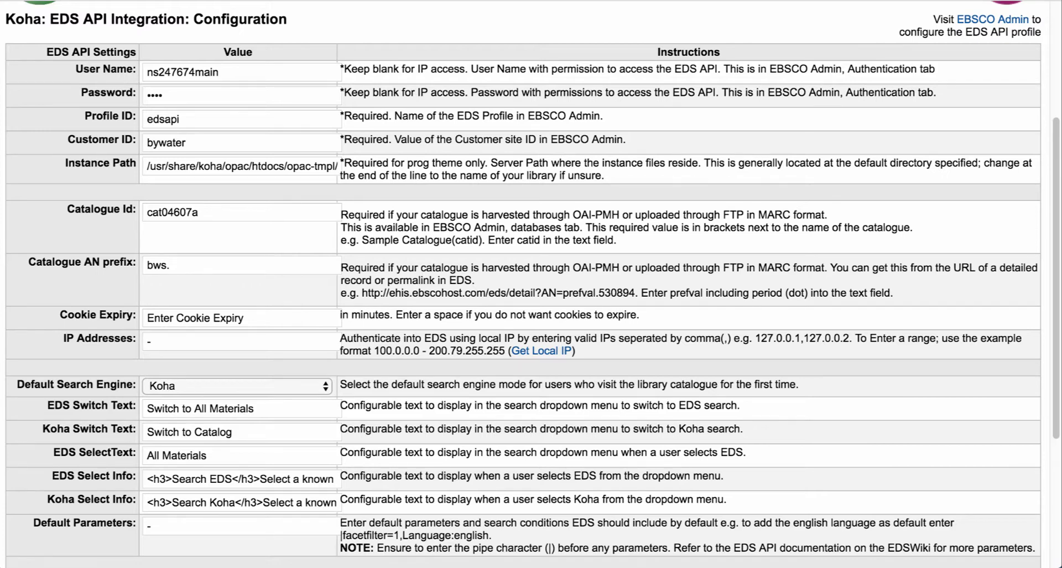
scroll(531, 284, down, 1)
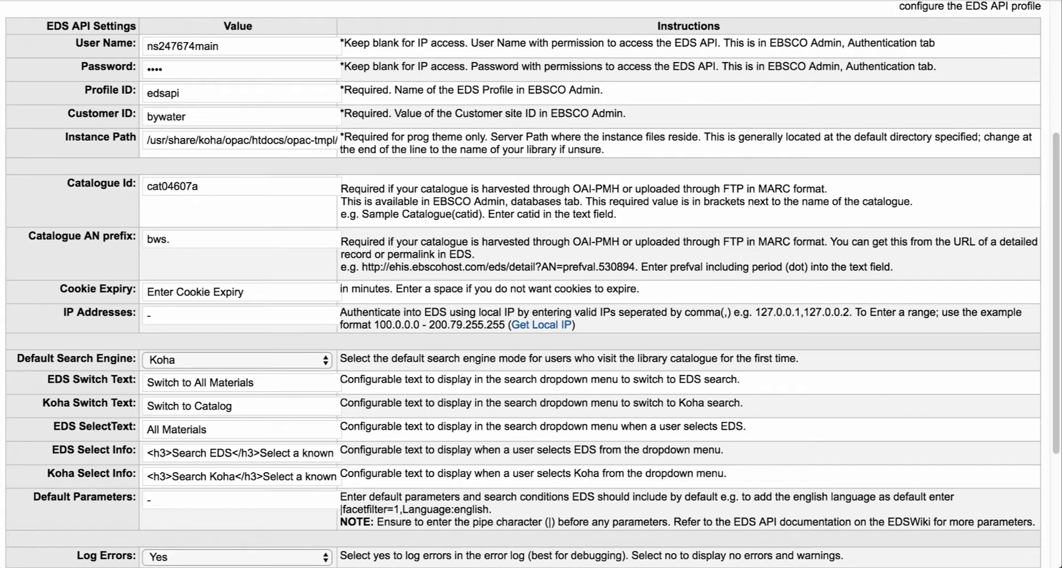
scroll(531, 284, down, 5)
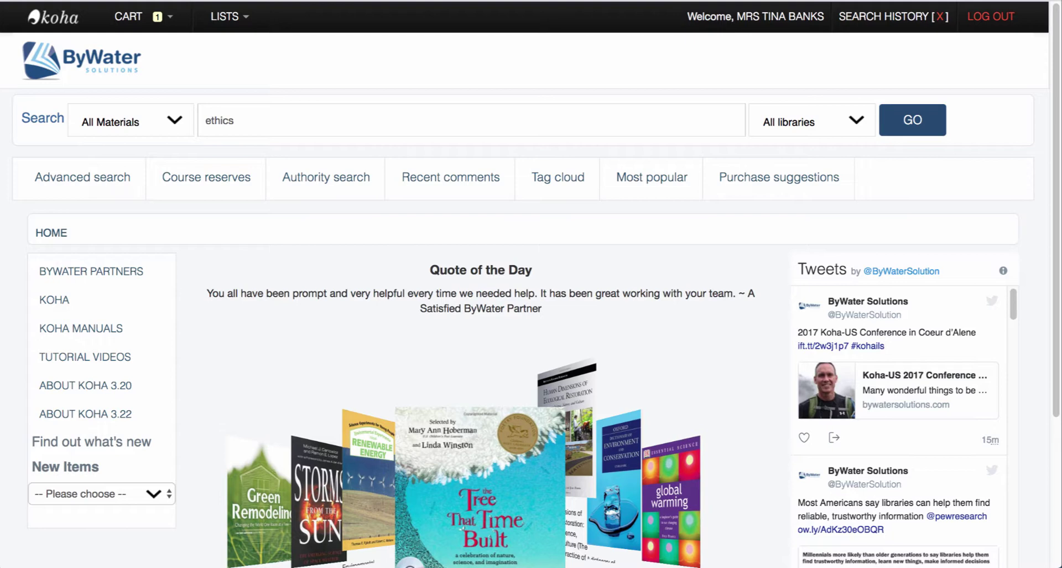
- Submit the 'ethics' All Materials search, returning 3910406 EDS results
click(236, 120)
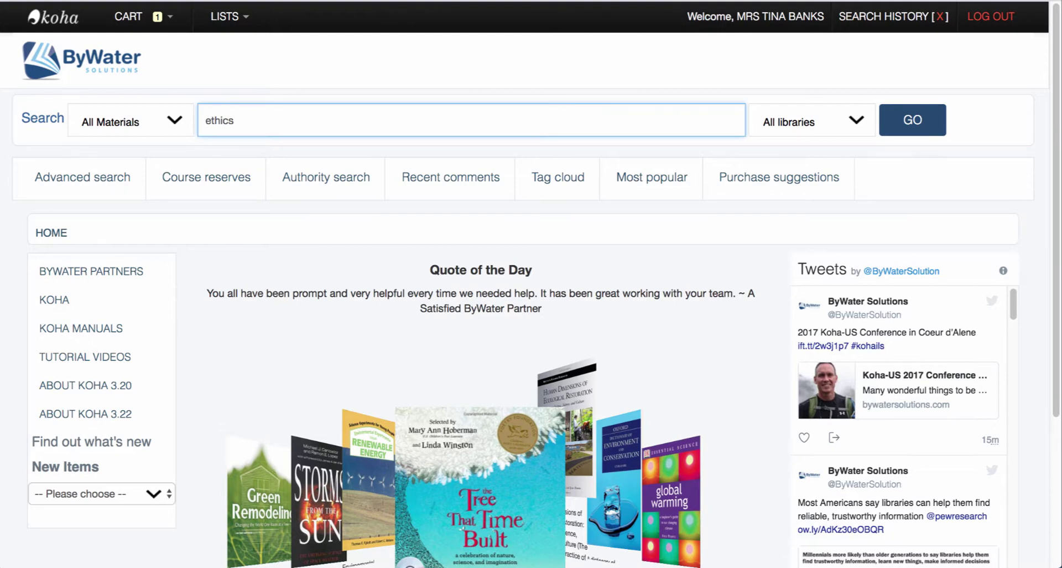
key(Return)
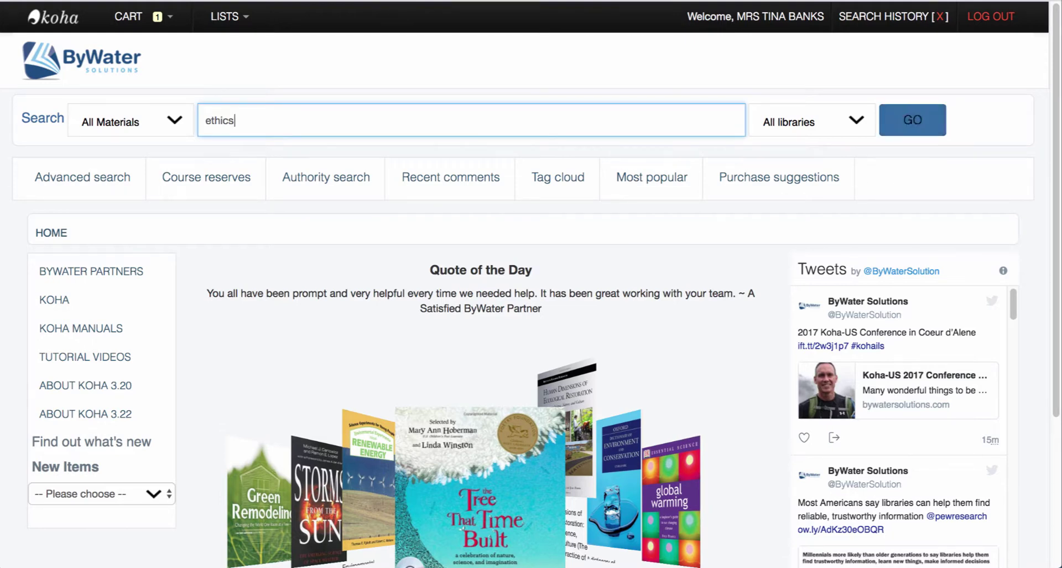
key(Return)
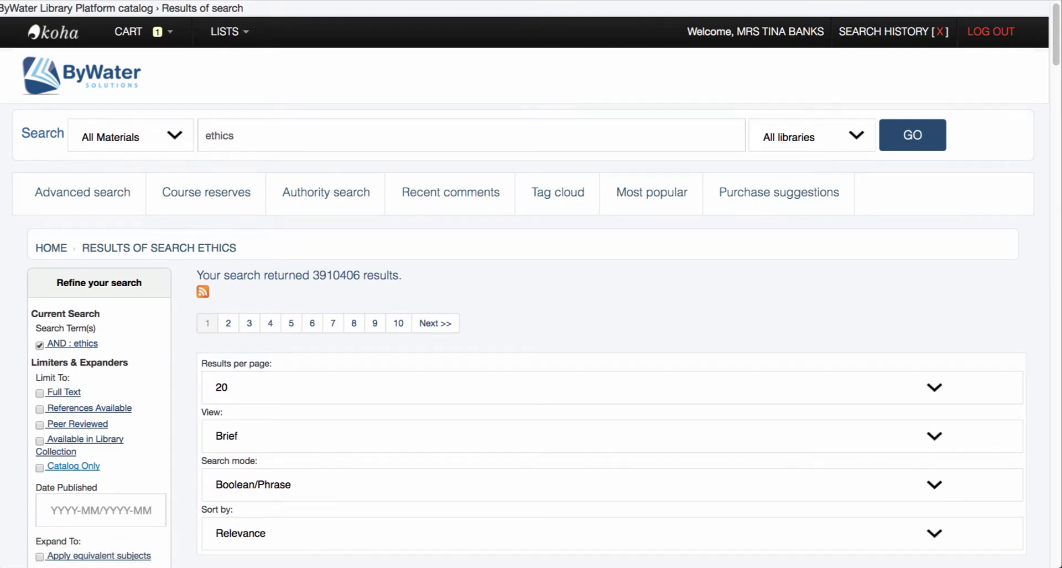
scroll(531, 284, down, 2)
scroll(531, 284, down, 1)
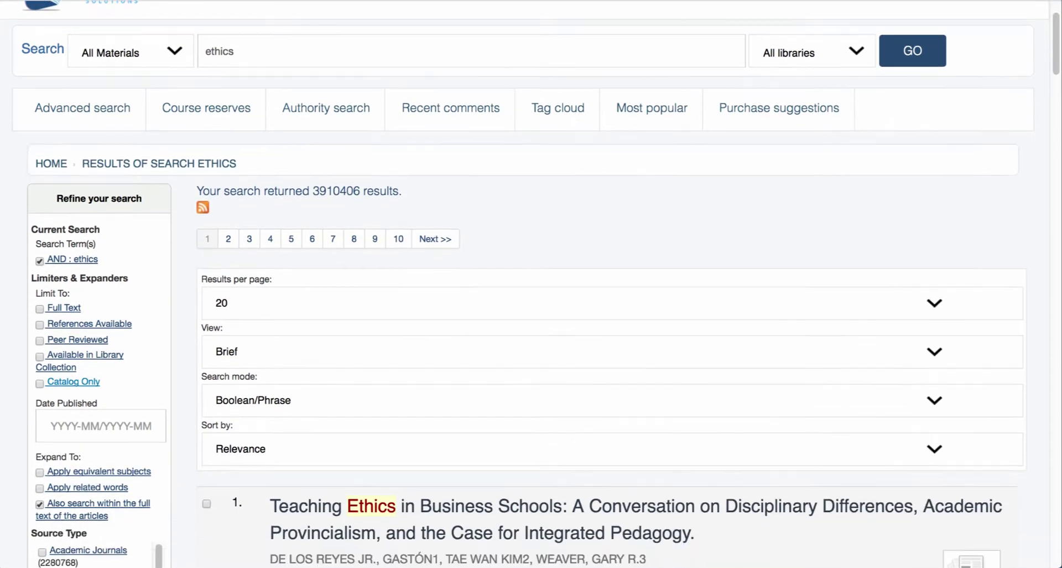
scroll(531, 284, down, 5)
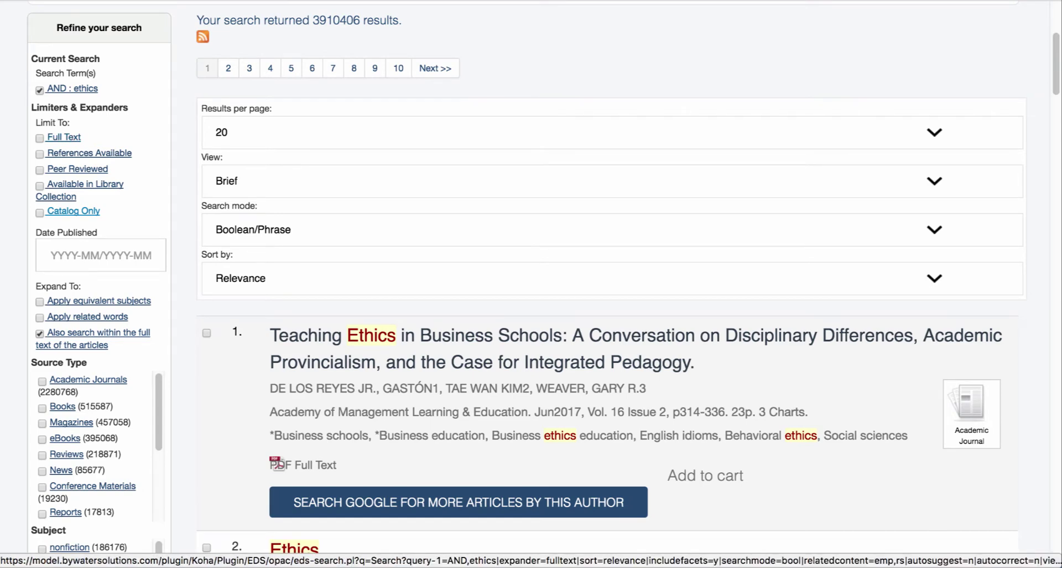
scroll(544, 284, down, 5)
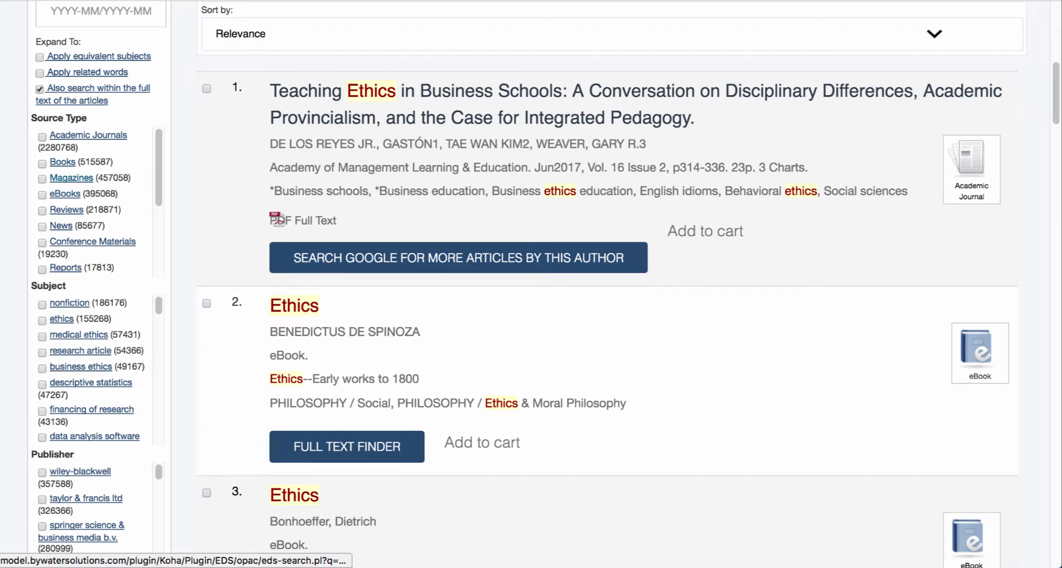
scroll(92, 199, down, 5)
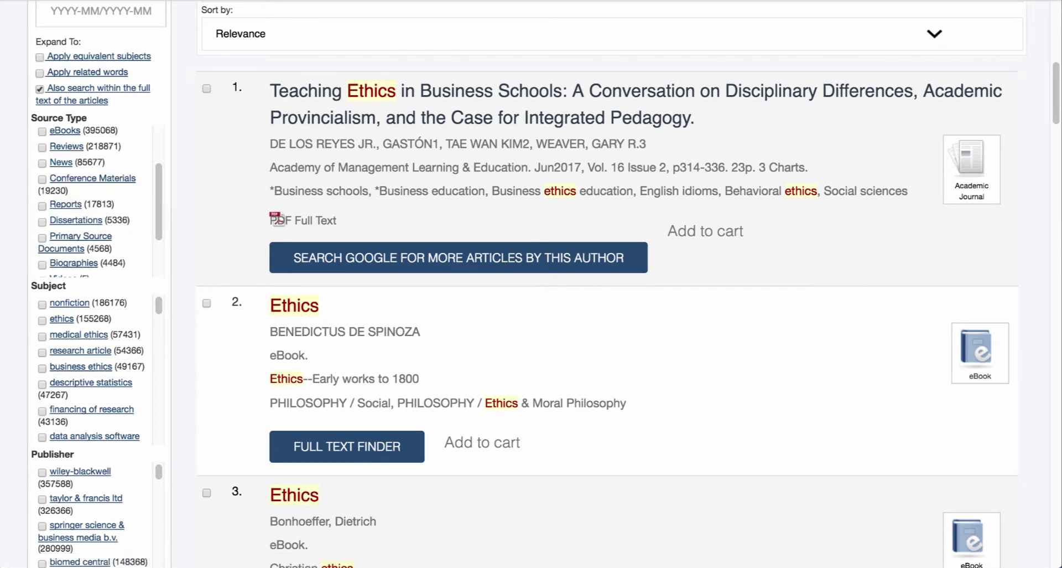
scroll(525, 284, down, 8)
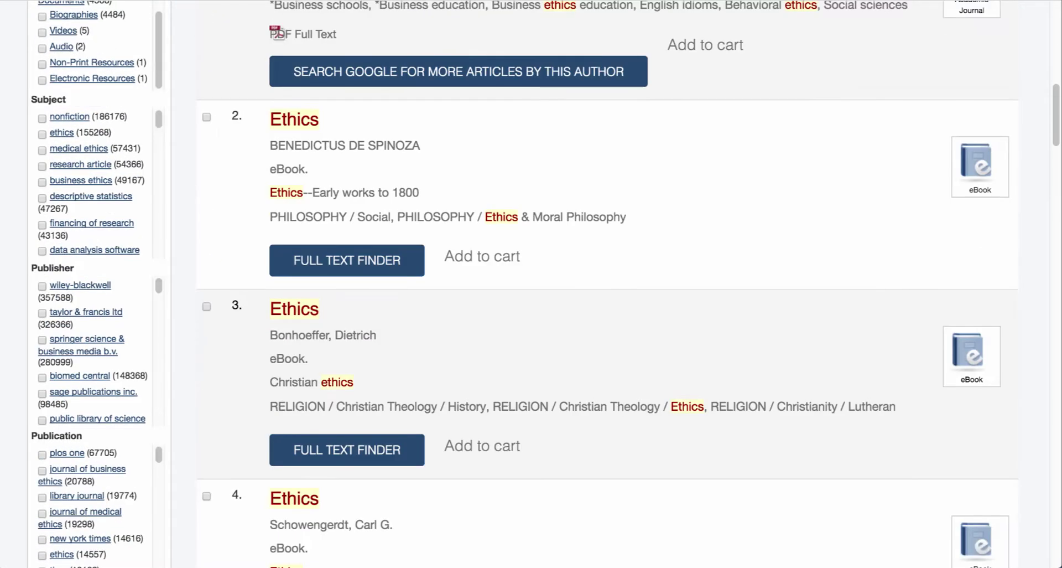
scroll(525, 284, down, 10)
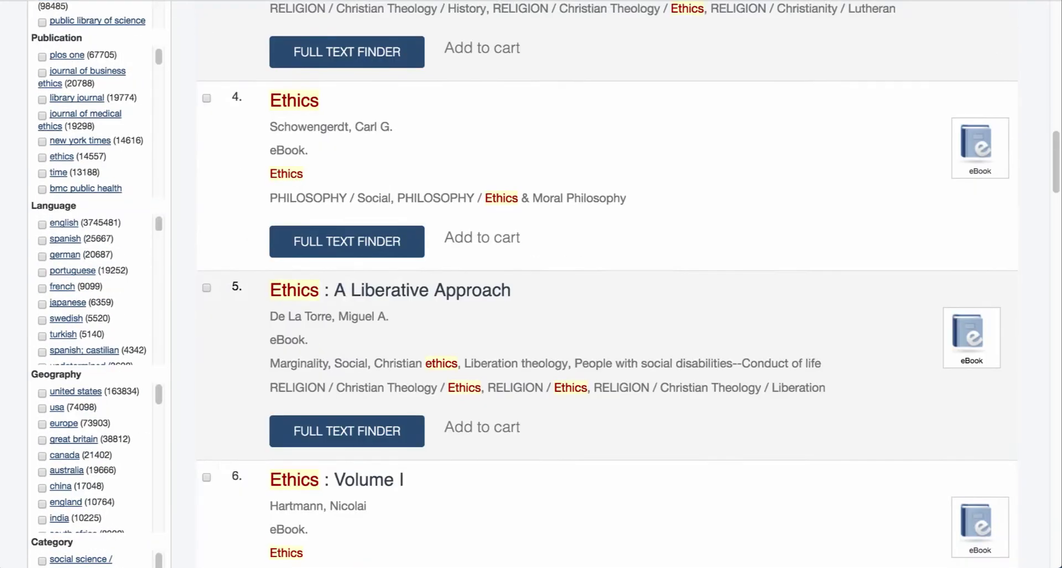
scroll(524, 284, down, 9)
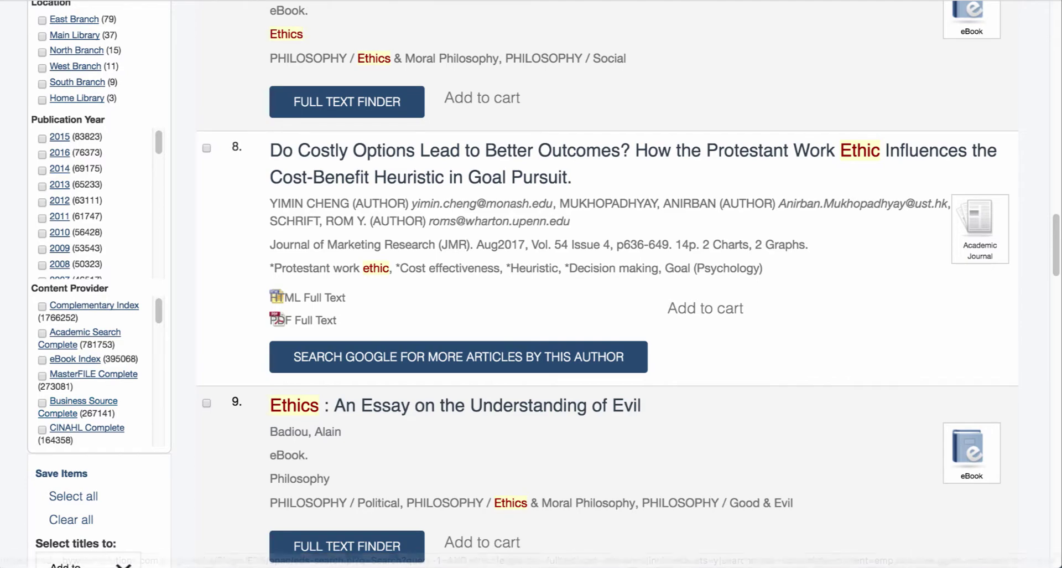
scroll(607, 284, up, 17)
scroll(607, 283, up, 14)
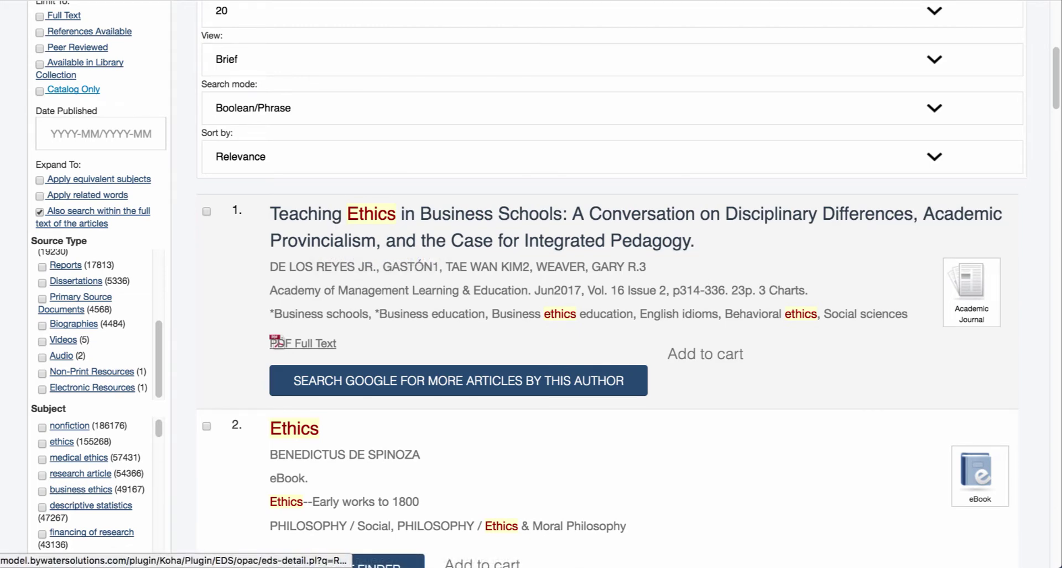
scroll(277, 343, down, 9)
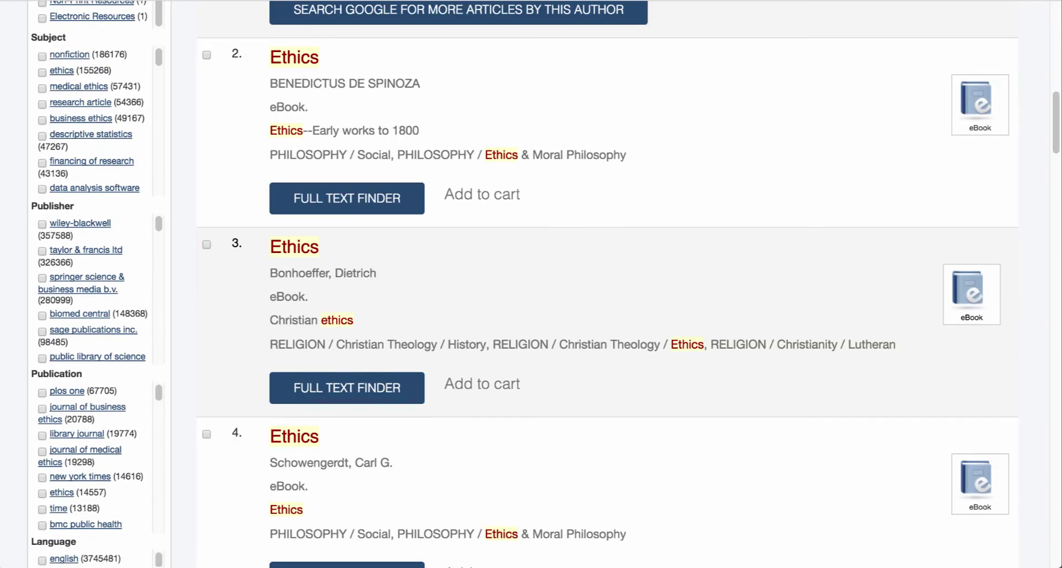
scroll(453, 387, down, 17)
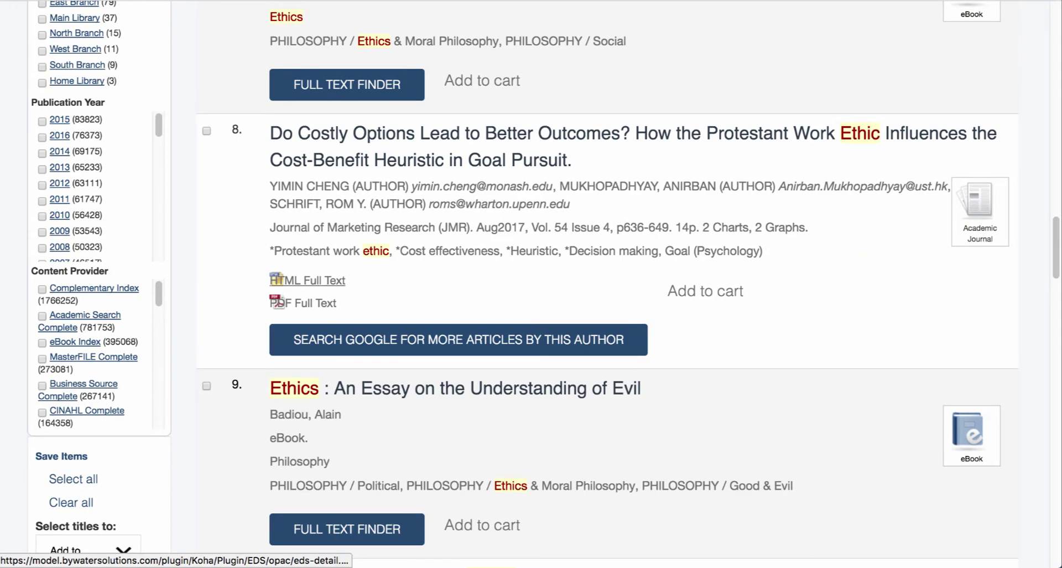
scroll(454, 338, down, 9)
scroll(609, 284, down, 7)
scroll(608, 284, up, 20)
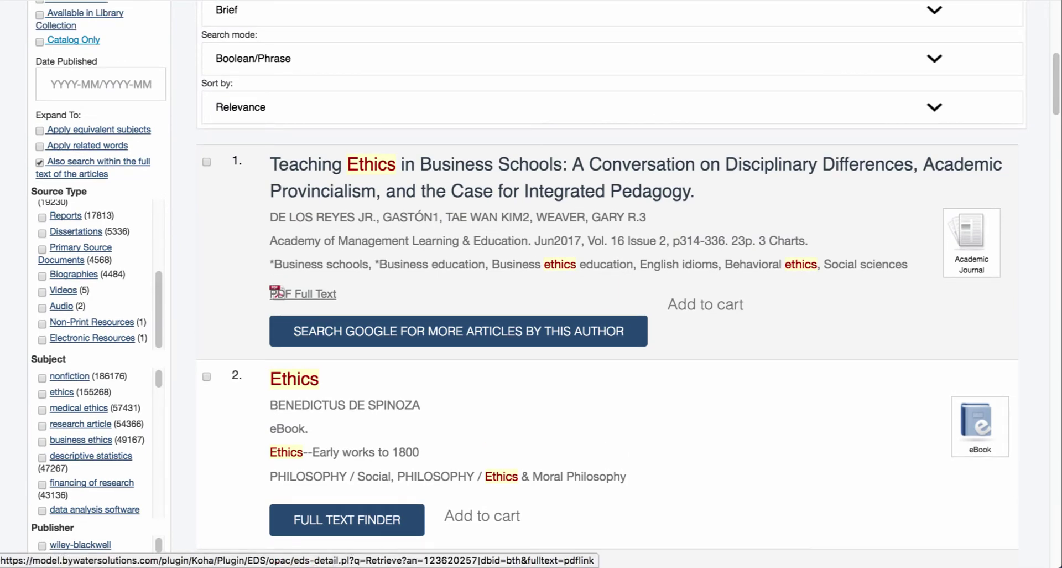
click(275, 291)
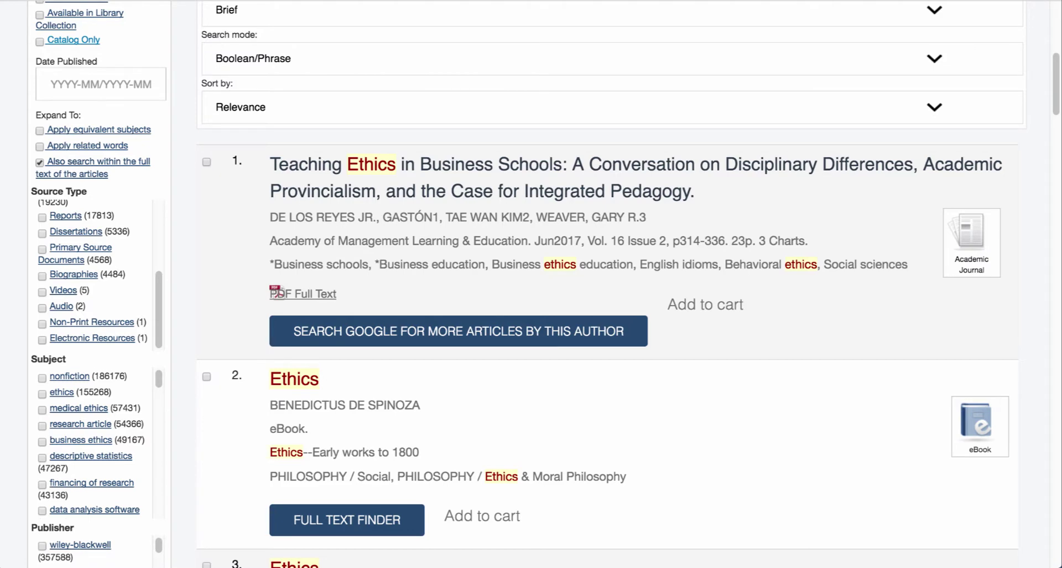
scroll(513, 284, up, 4)
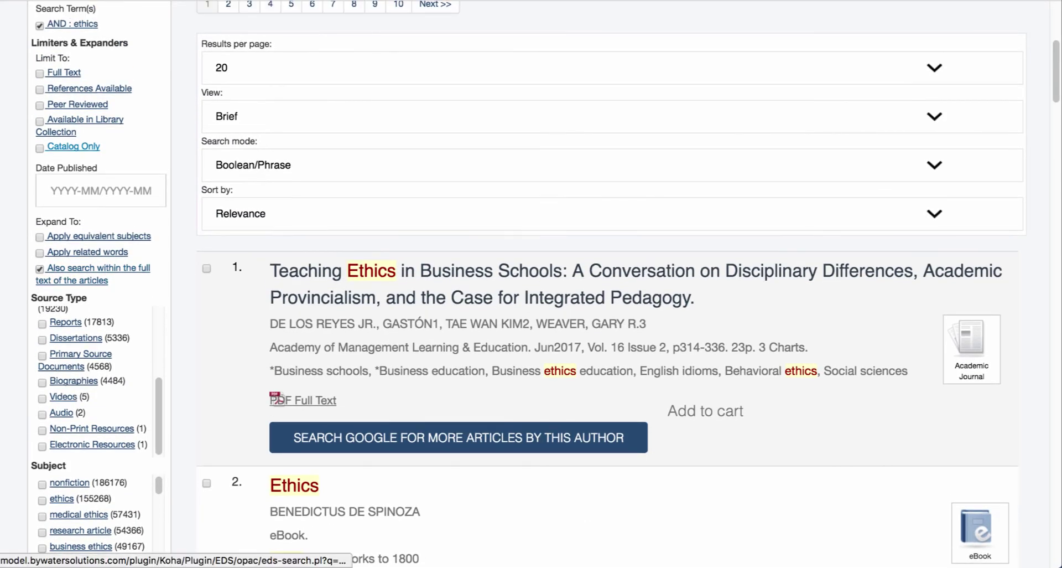
- Limit the 'ethics' results to Catalog Only and browse the 149 remaining results
click(40, 148)
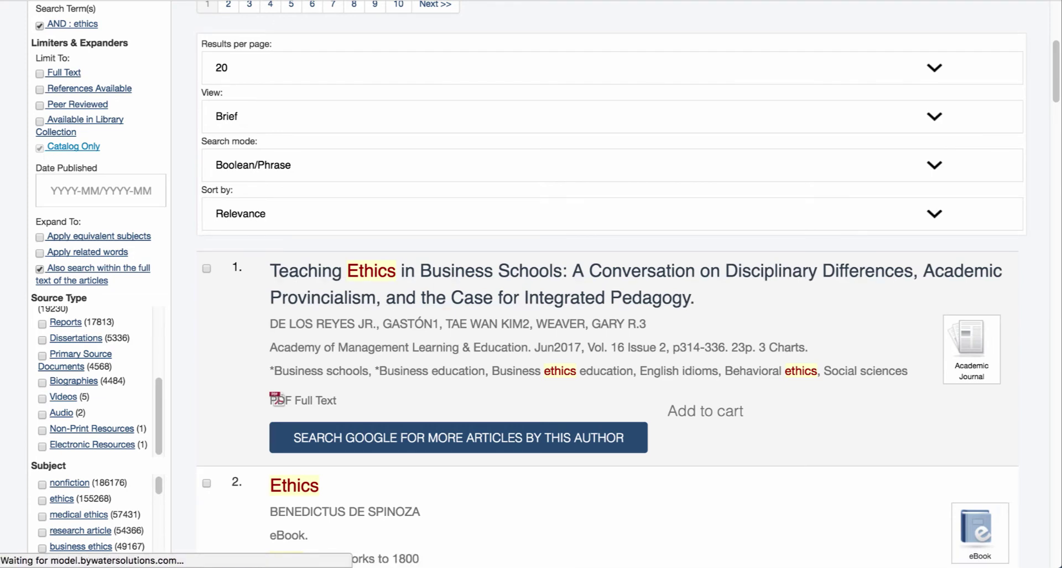
scroll(629, 324, down, 8)
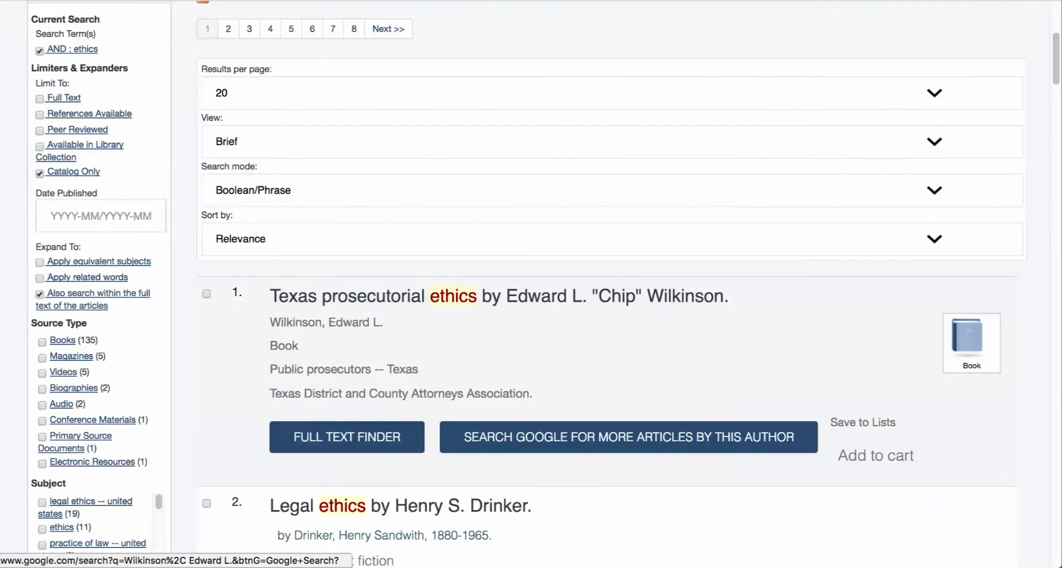
scroll(528, 283, down, 1)
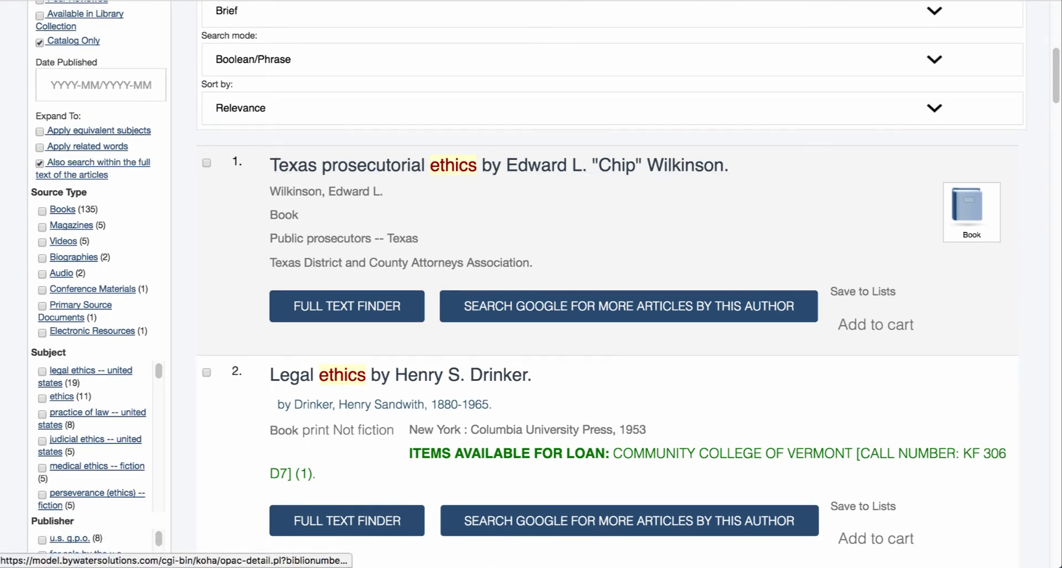
scroll(629, 387, down, 5)
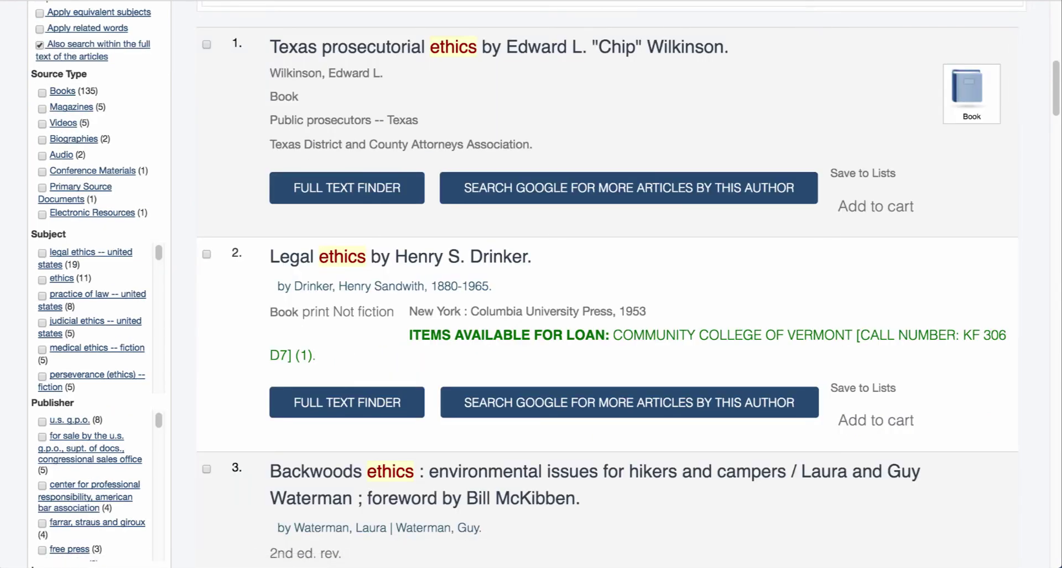
scroll(608, 284, down, 10)
scroll(609, 284, up, 7)
scroll(608, 284, up, 12)
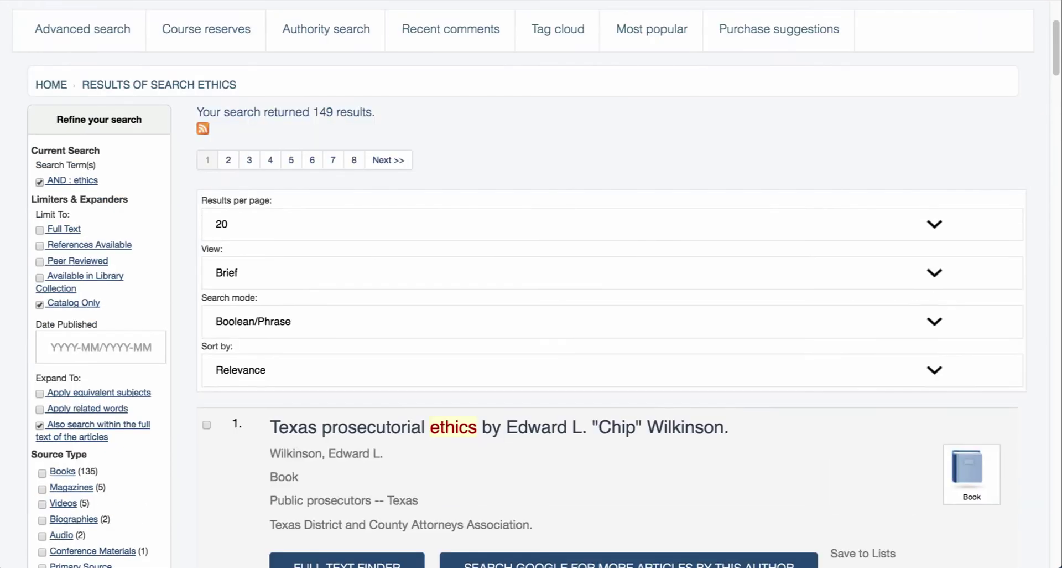
scroll(531, 284, up, 2)
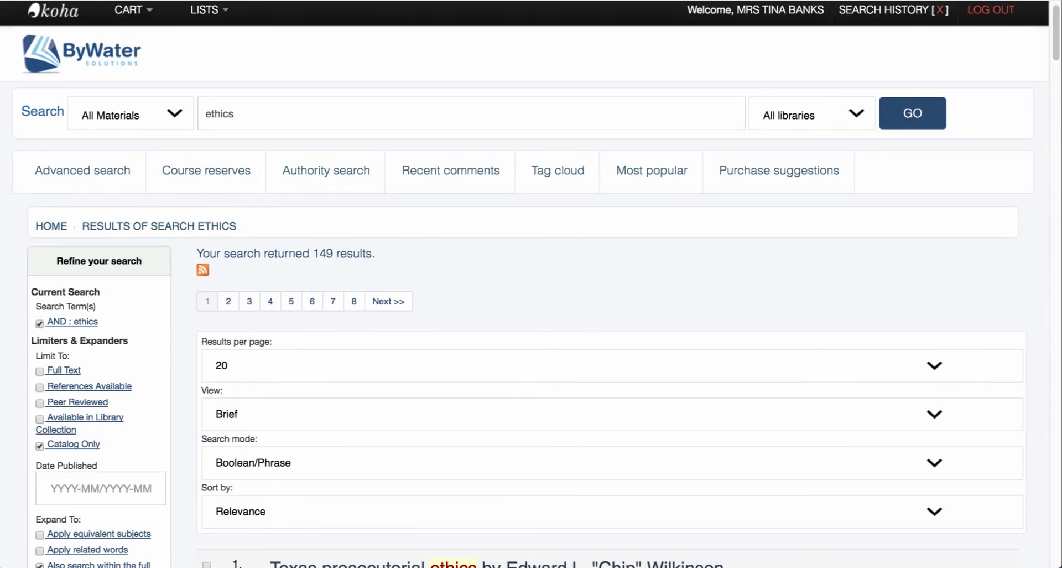